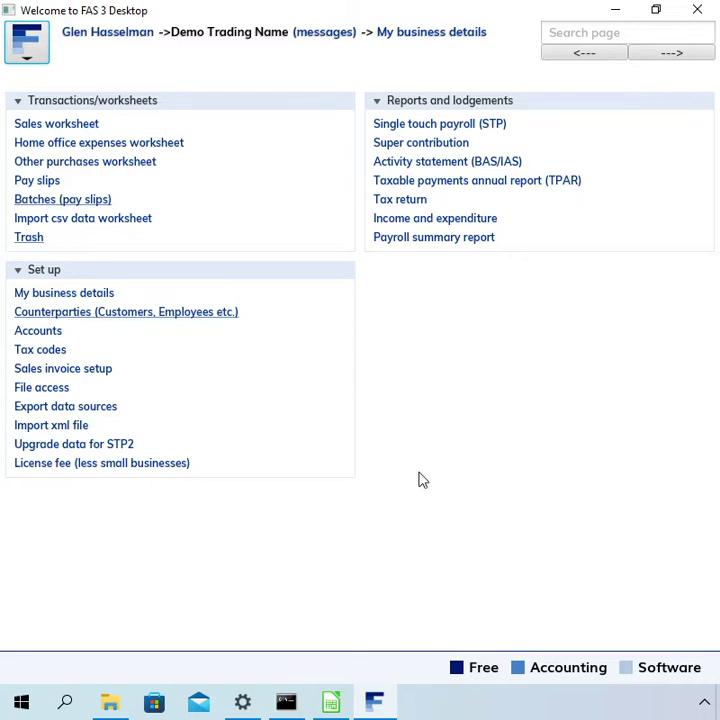
Clear the start date in the payroll details of the counterparty An Employee and save the record
left_click(198, 317)
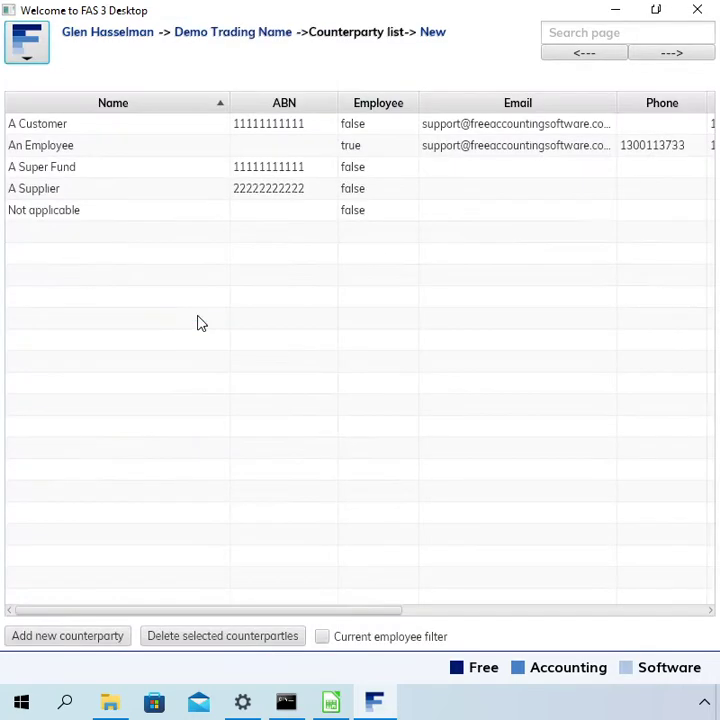
left_click(128, 148)
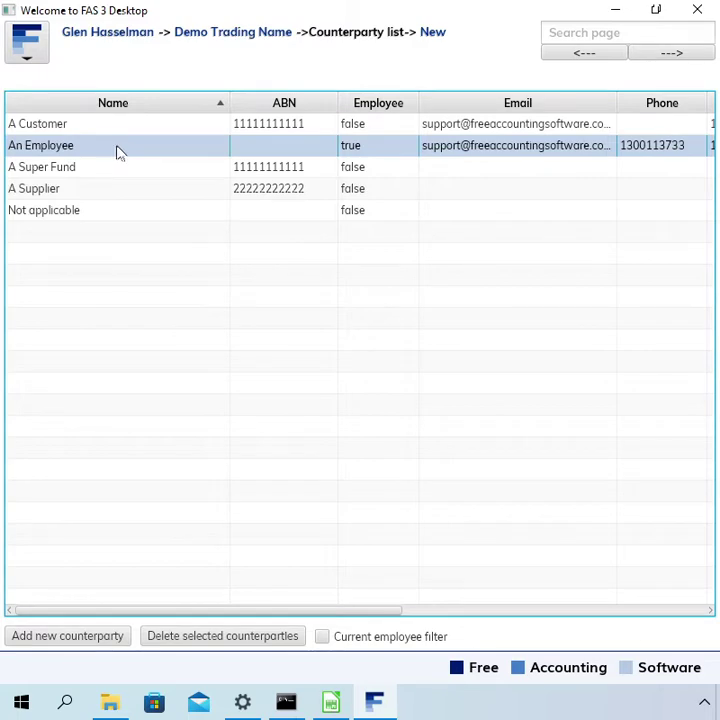
double_click(83, 150)
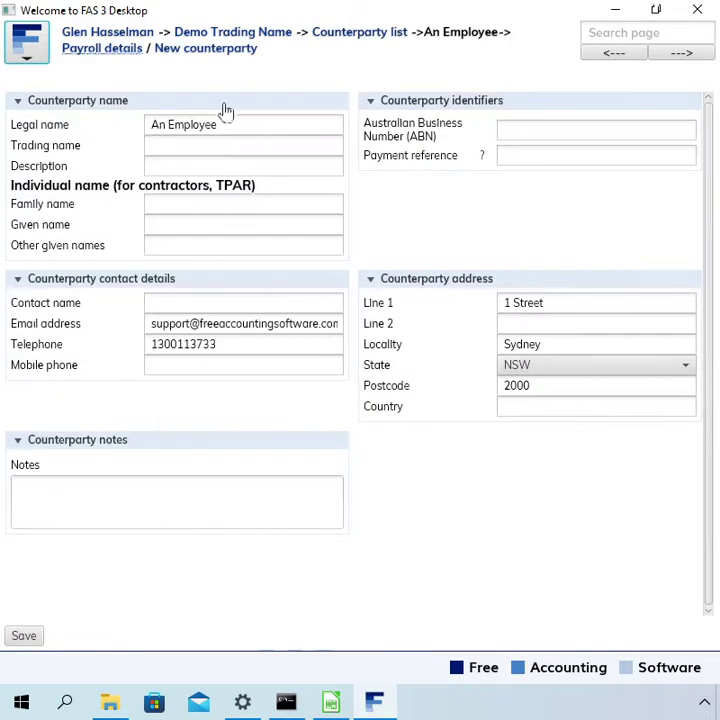
left_click(110, 54)
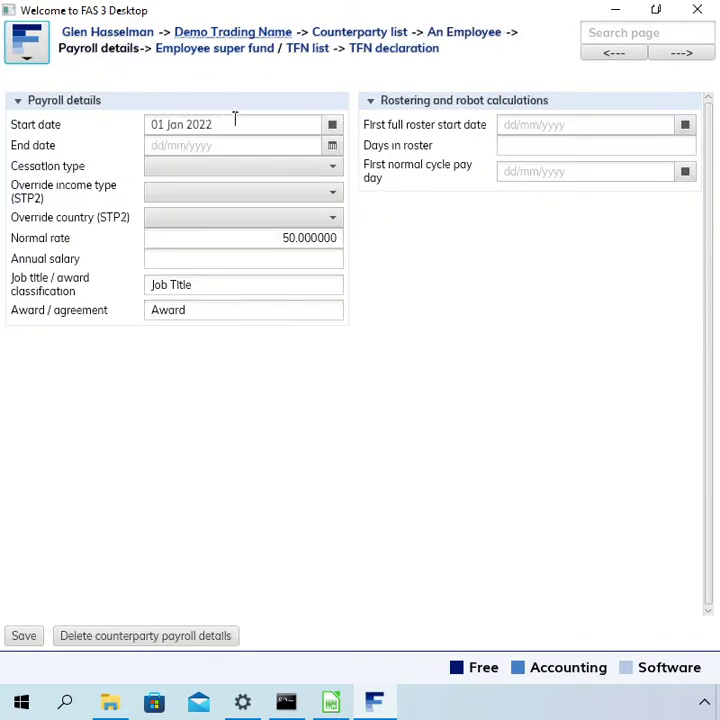
left_click_drag(235, 119, 120, 119)
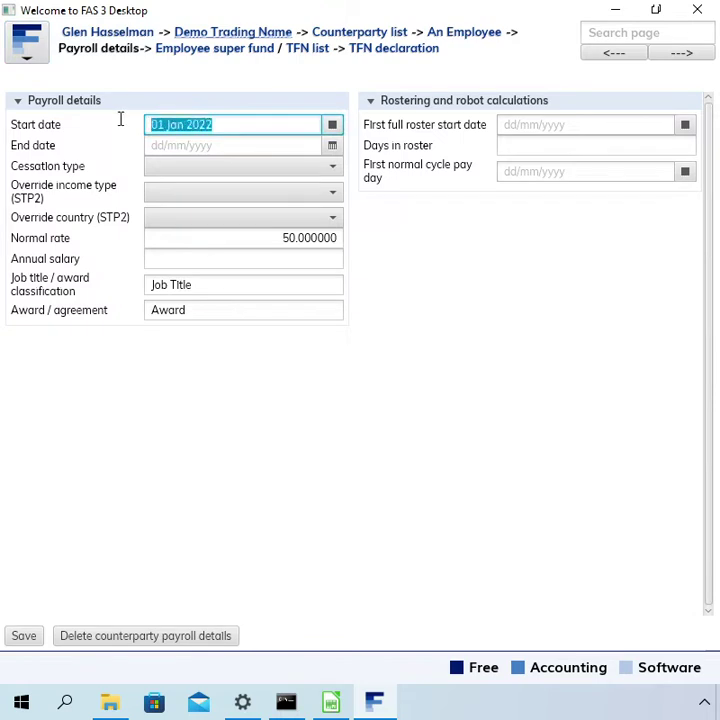
left_click(234, 124)
left_click_drag(249, 124, 141, 124)
key("BackSpace")
left_click(162, 144)
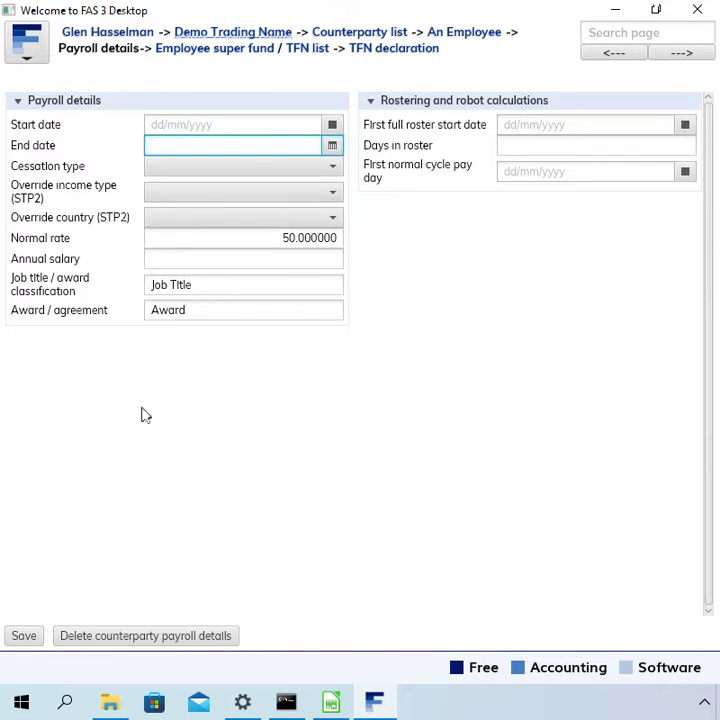
left_click(24, 636)
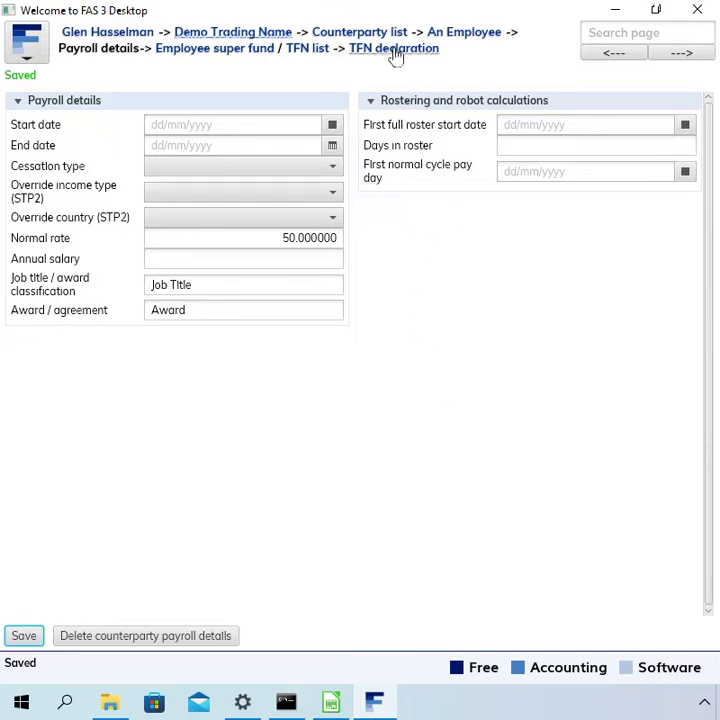
Start a new pay slip in the pay slip batch described as Week ending 3 Jul 2022
left_click(250, 32)
left_click(90, 201)
left_click(399, 129)
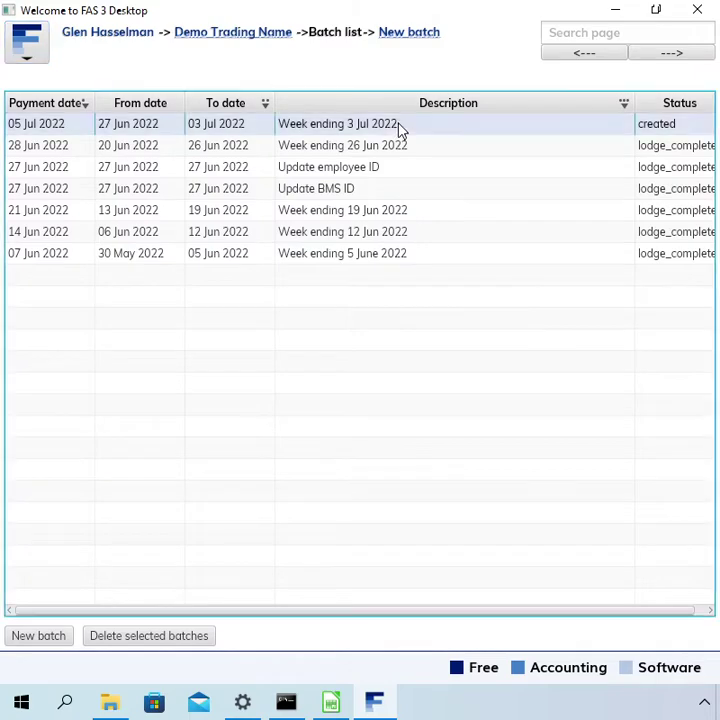
double_click(286, 129)
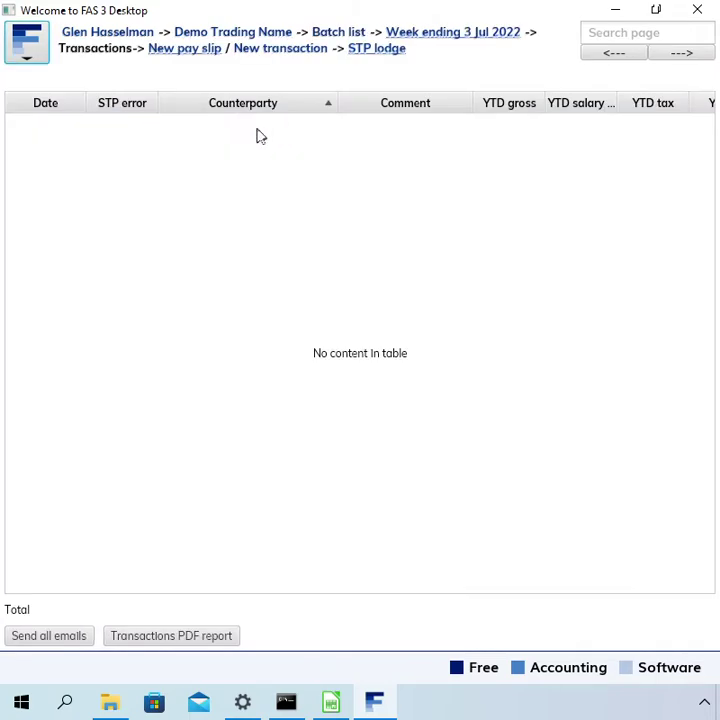
left_click(190, 49)
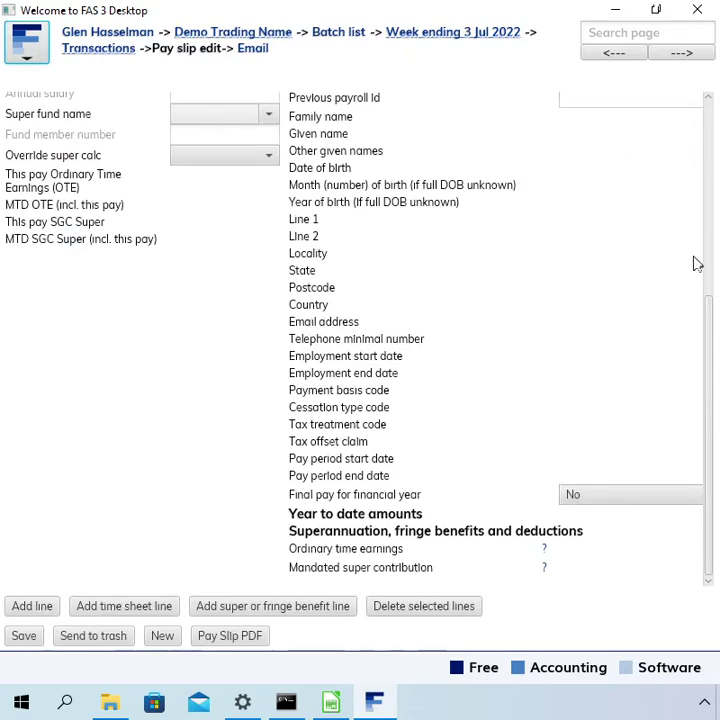
left_click_drag(709, 333, 693, 35)
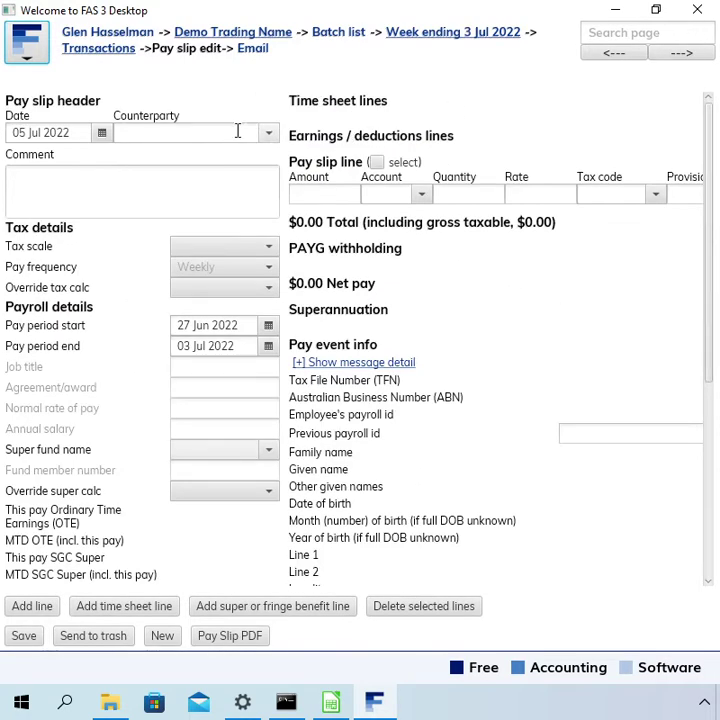
Fill the pay slip for An Employee with a Normal account line, quantity 38, and save it
left_click(268, 136)
left_click(230, 173)
left_click(383, 194)
type("nor")
key("Tab")
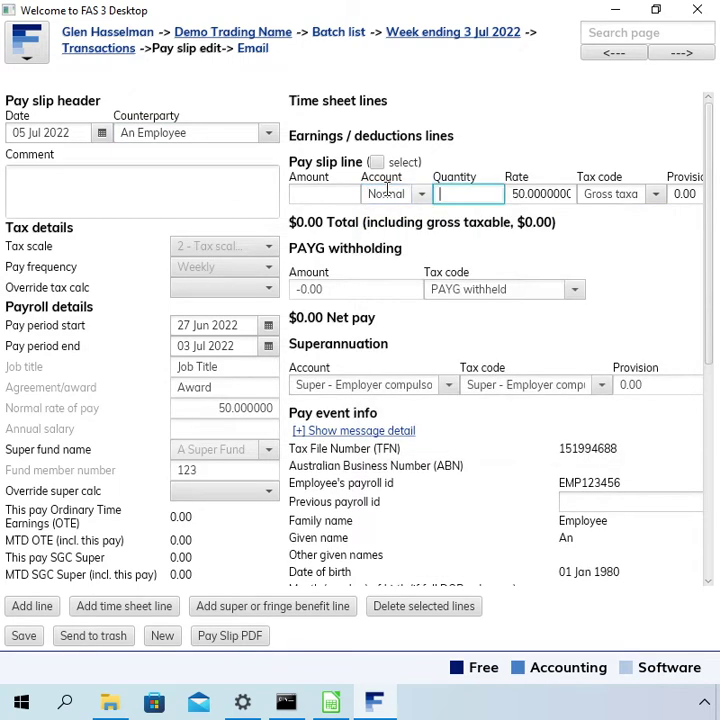
type("38")
key("Tab")
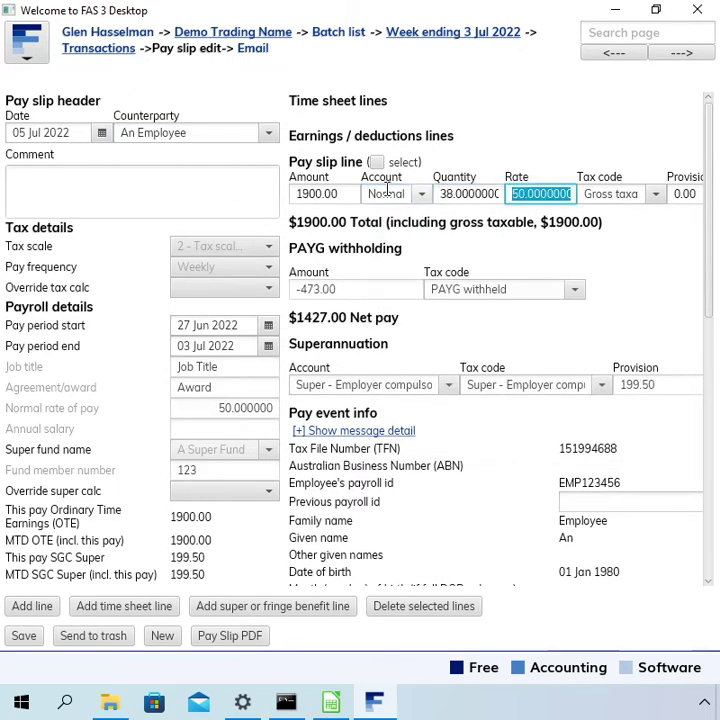
left_click_drag(712, 188, 569, 402)
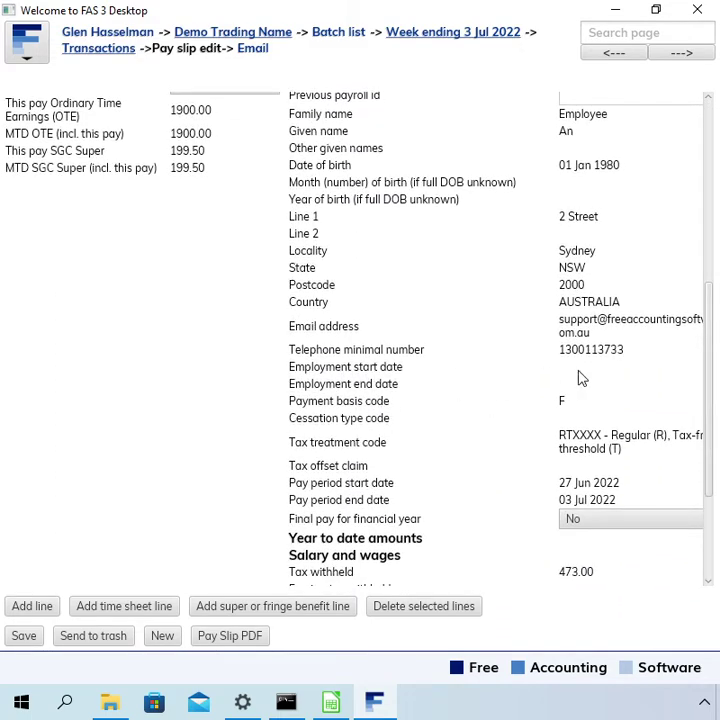
left_click(22, 644)
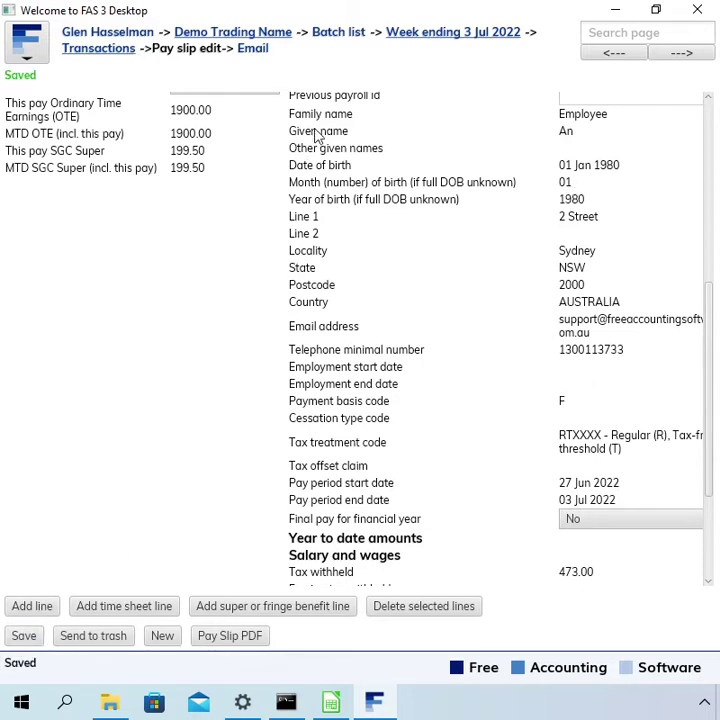
Open the batch's STP lodgement and sign the payer declaration
left_click(129, 54)
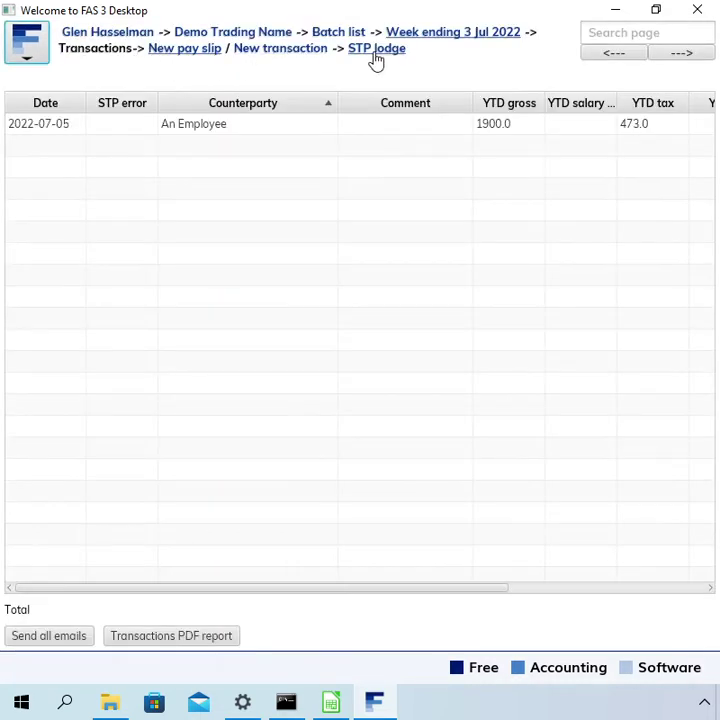
left_click(377, 55)
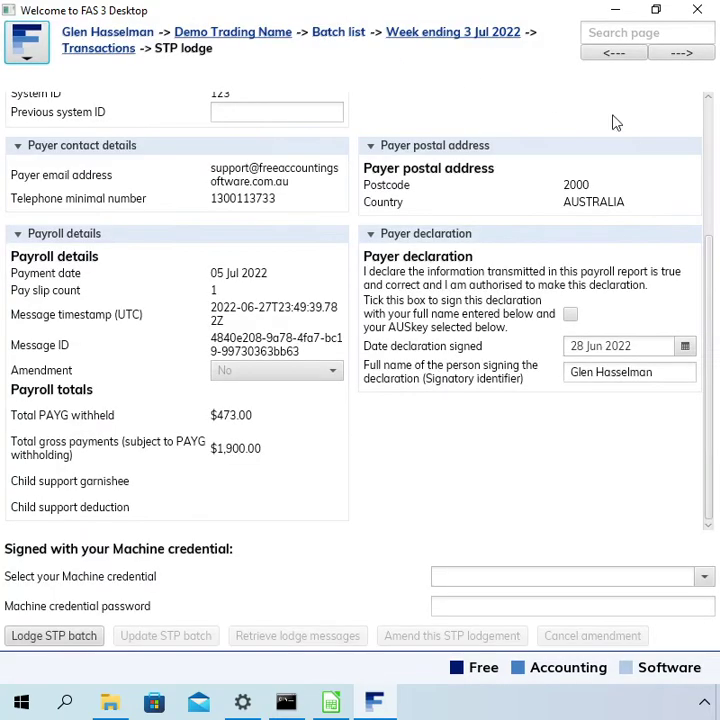
left_click_drag(715, 257, 713, 96)
left_click_drag(714, 145, 694, 371)
left_click(570, 314)
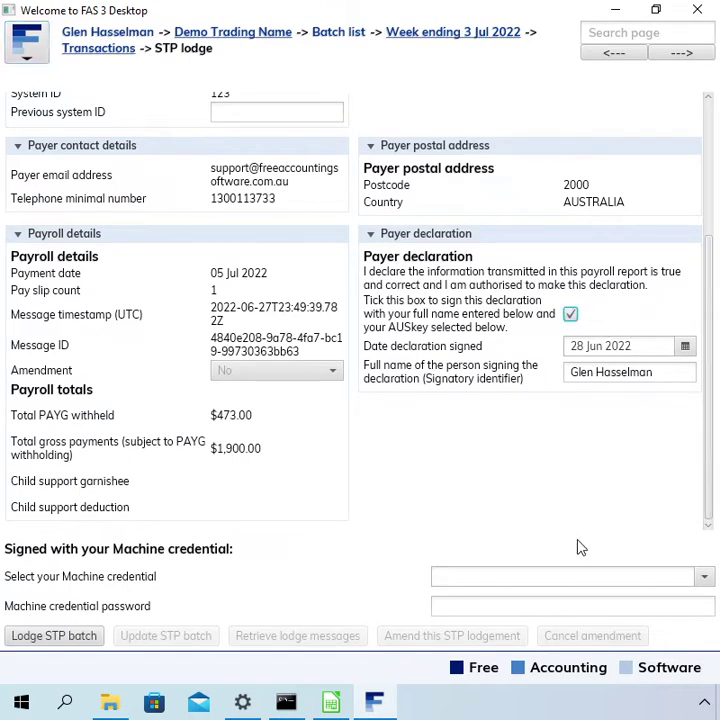
Select the machine credential, enter the machine credential password and lodge the STP batch
left_click(587, 577)
type("6")
key("Tab")
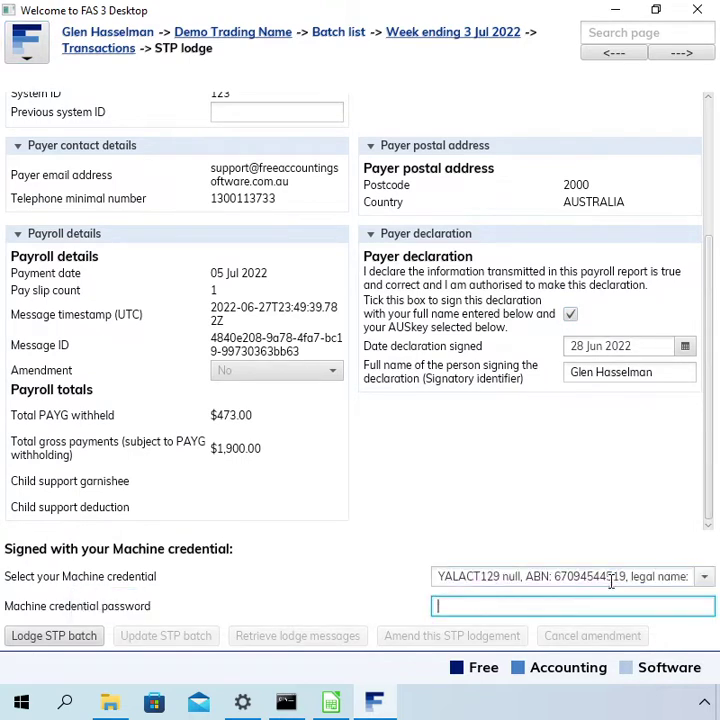
type("**********")
key("Tab")
key("Return")
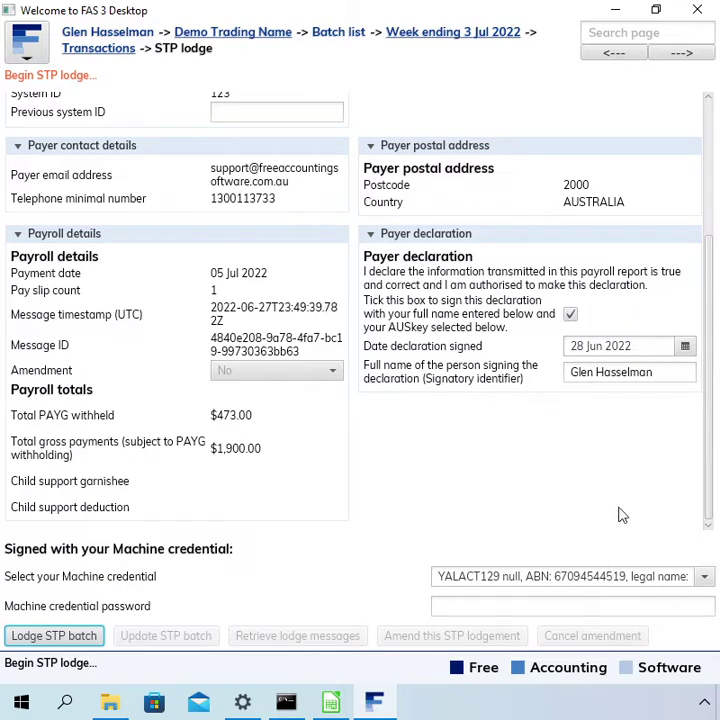
Examine the lodgement messages, the batch status and the error details in the employee's pay slip
left_click_drag(712, 524, 708, 158)
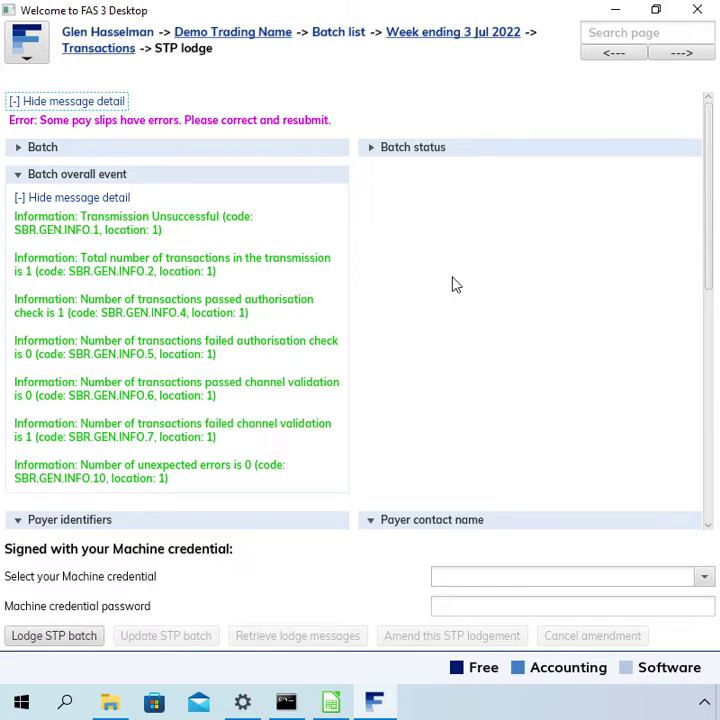
left_click(425, 157)
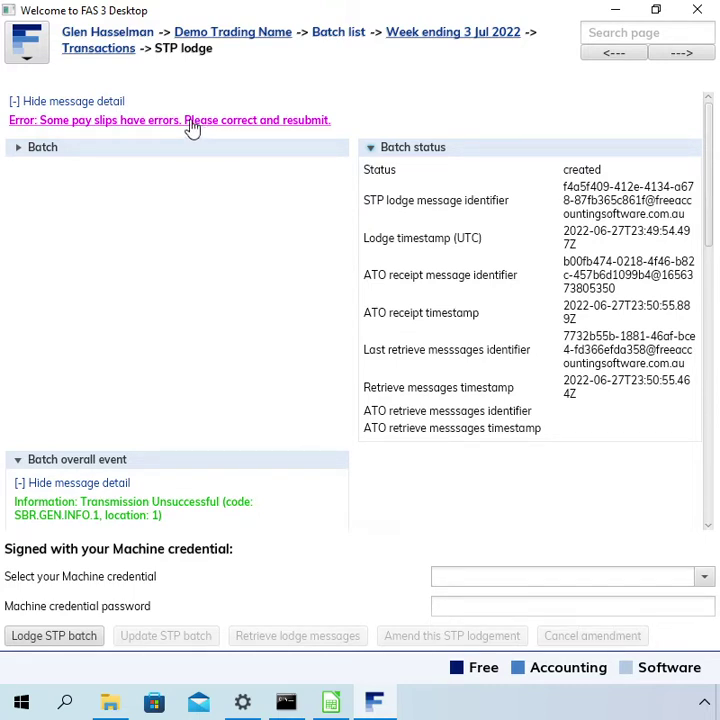
left_click(100, 50)
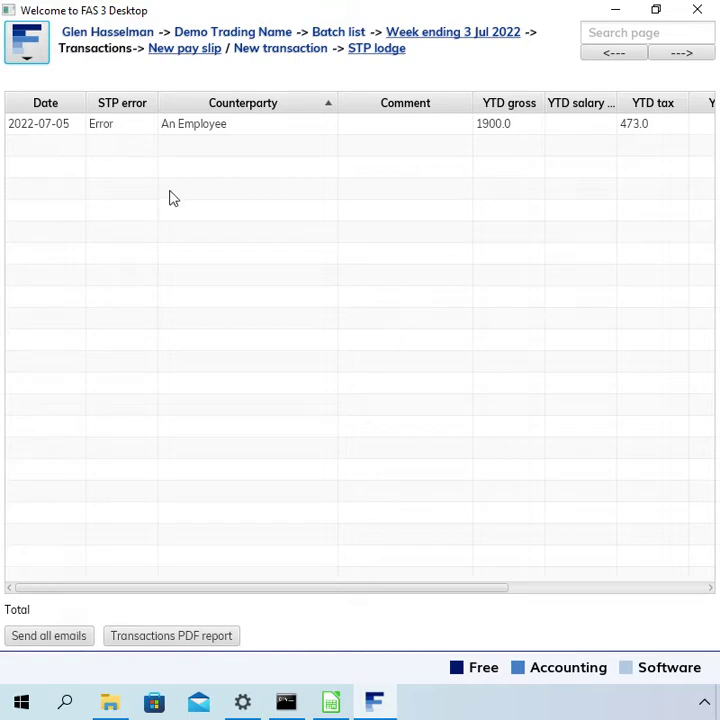
left_click(132, 129)
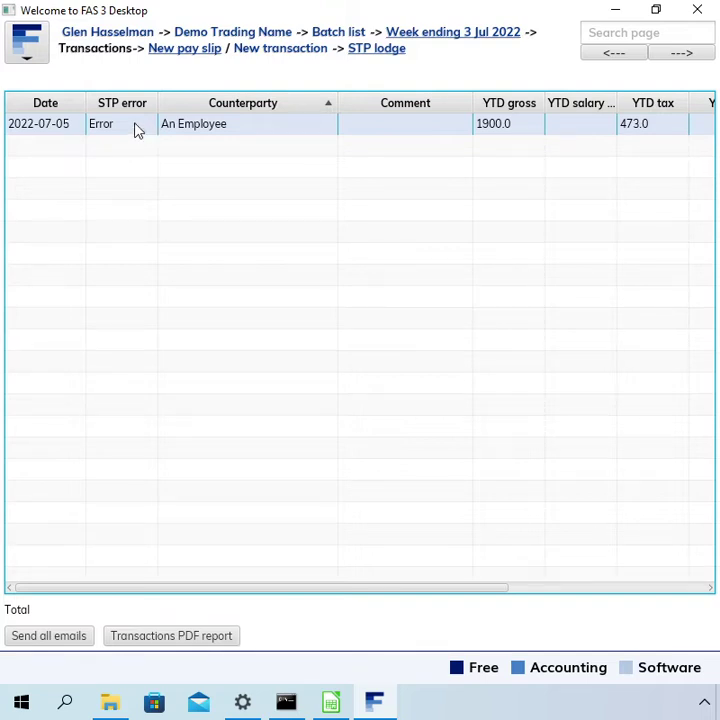
double_click(137, 131)
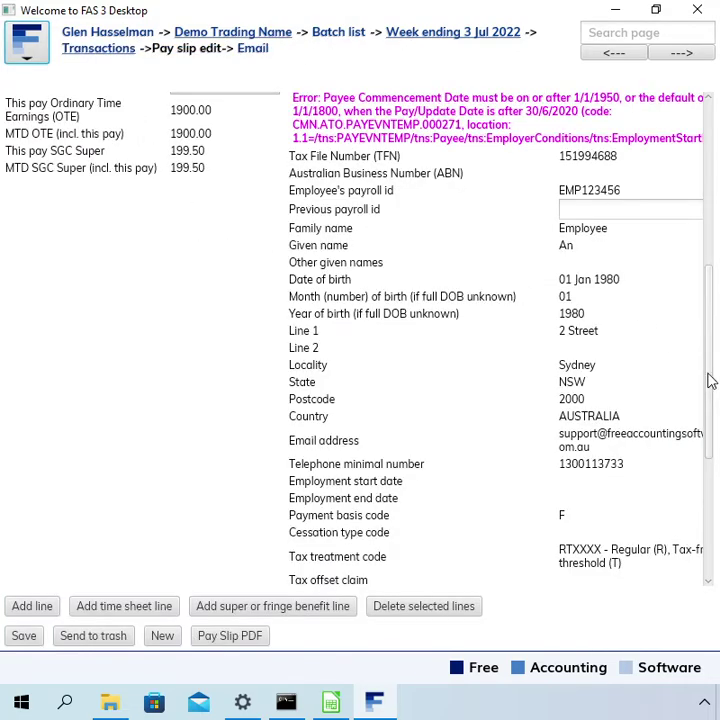
left_click_drag(709, 379, 707, 315)
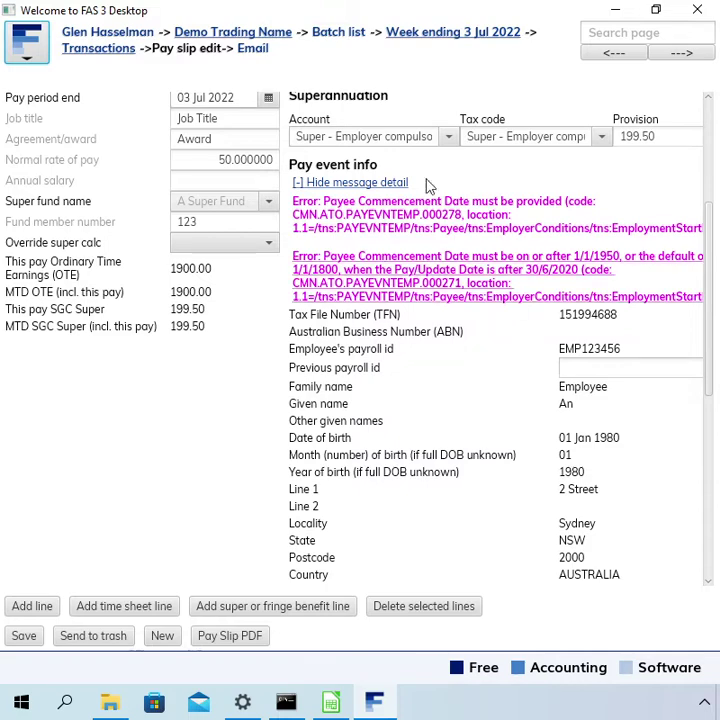
Set the start date in An Employee's payroll details to 1/1/22 and save the record
left_click(251, 36)
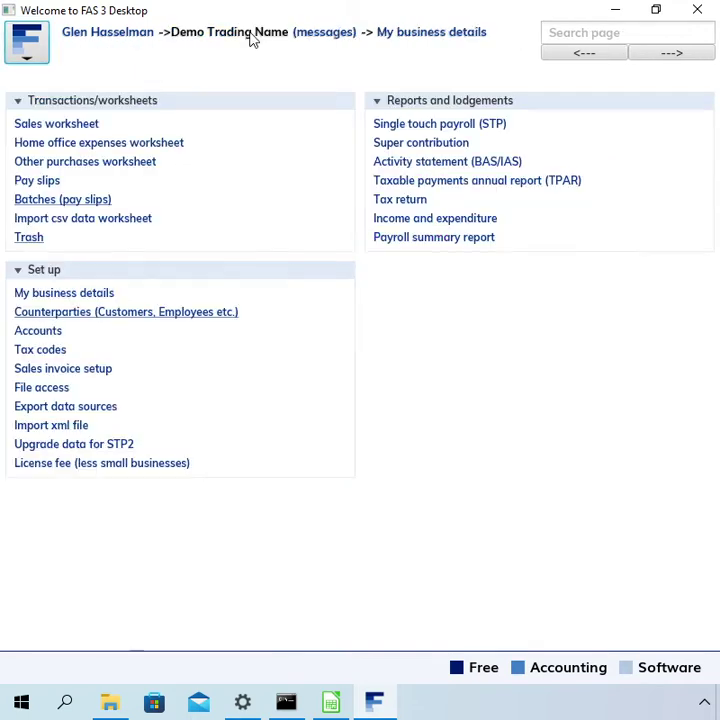
left_click(87, 316)
double_click(123, 152)
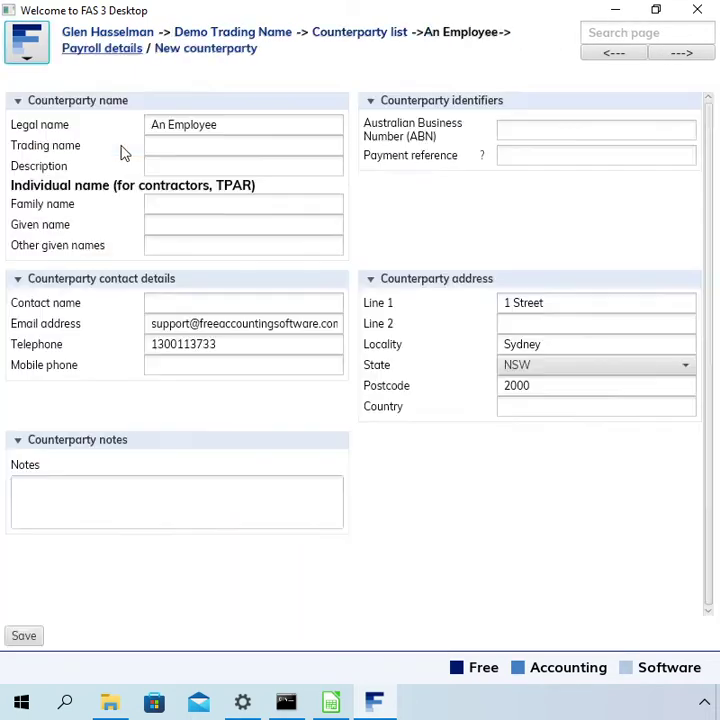
left_click(127, 55)
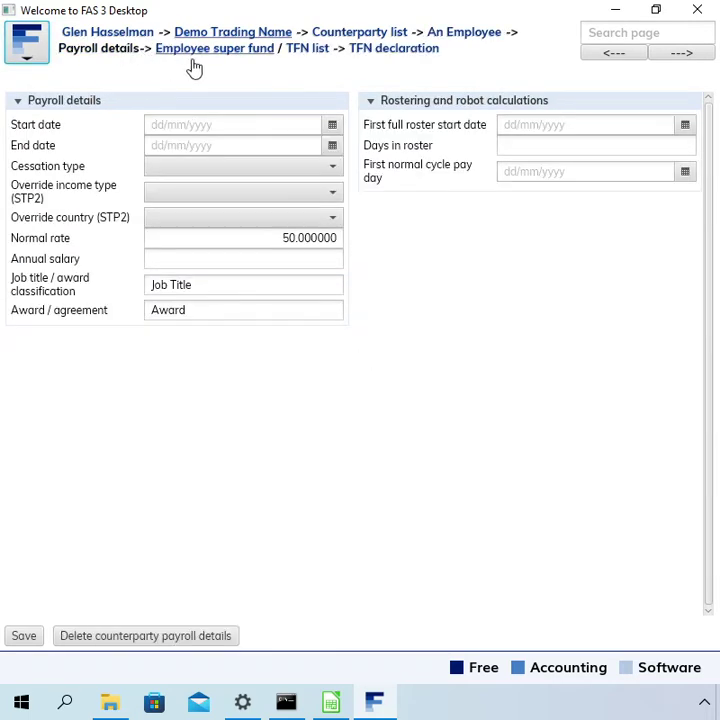
left_click(191, 123)
type("1/1/22")
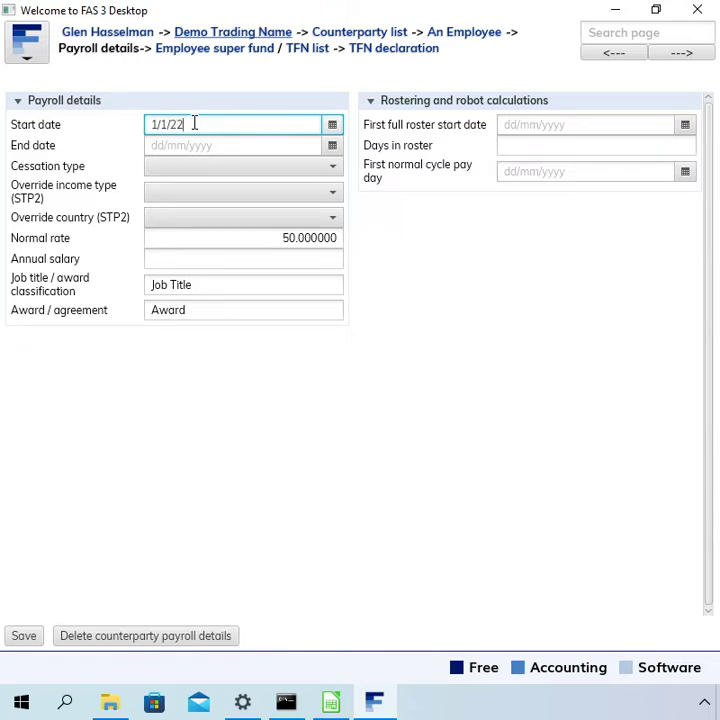
key("Tab")
left_click(25, 635)
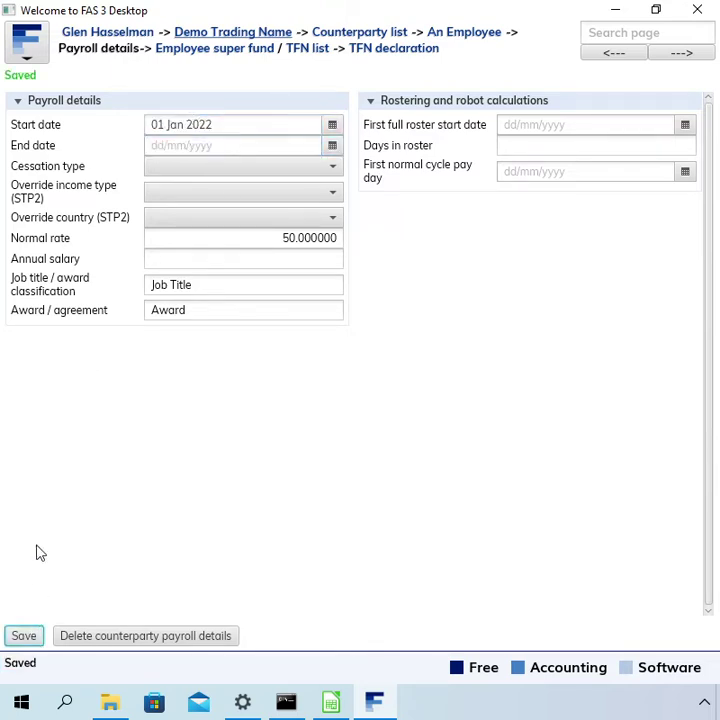
Open An Employee's pay slip in the batch for the week ending 3 Jul 2022
left_click(233, 33)
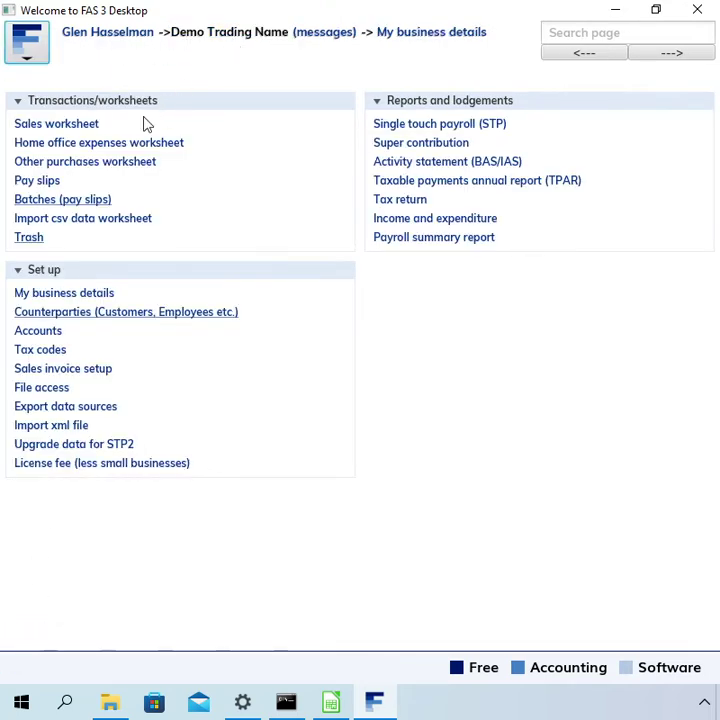
left_click(64, 199)
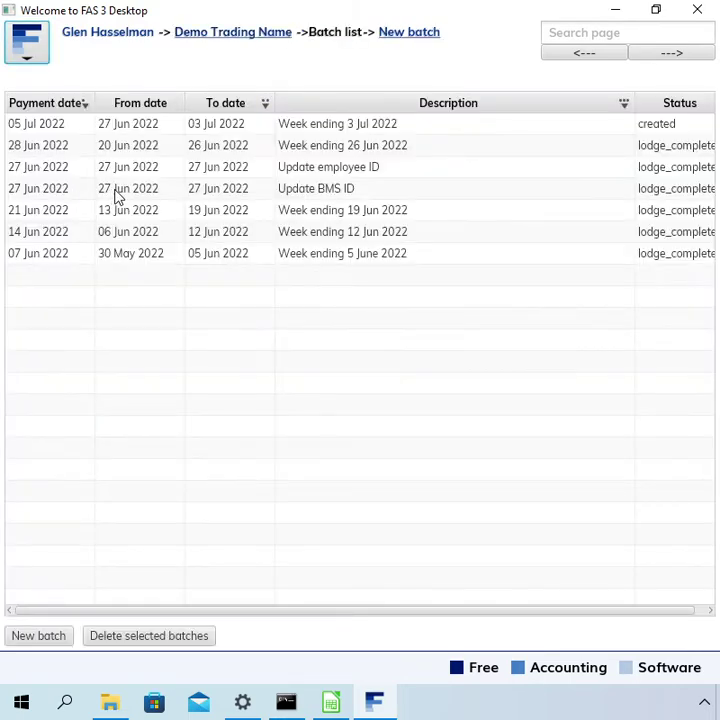
double_click(384, 125)
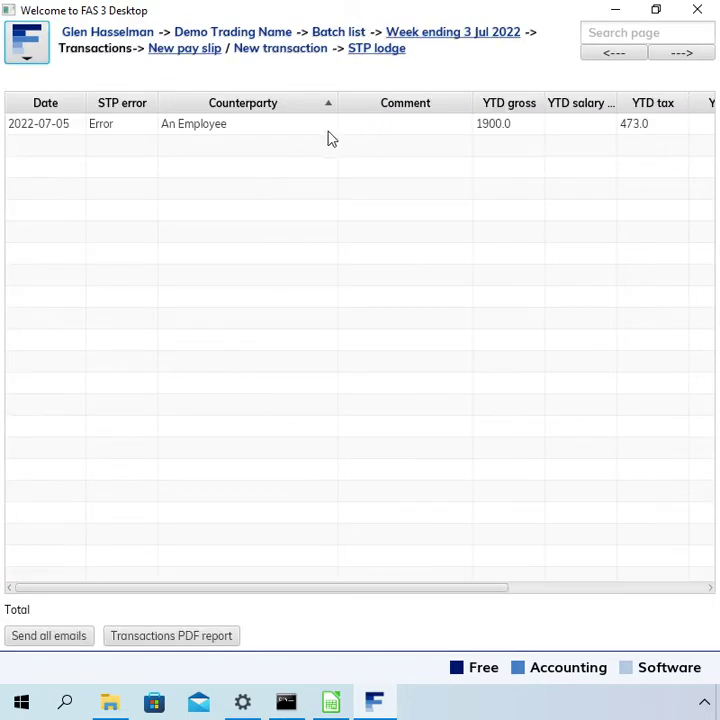
double_click(187, 135)
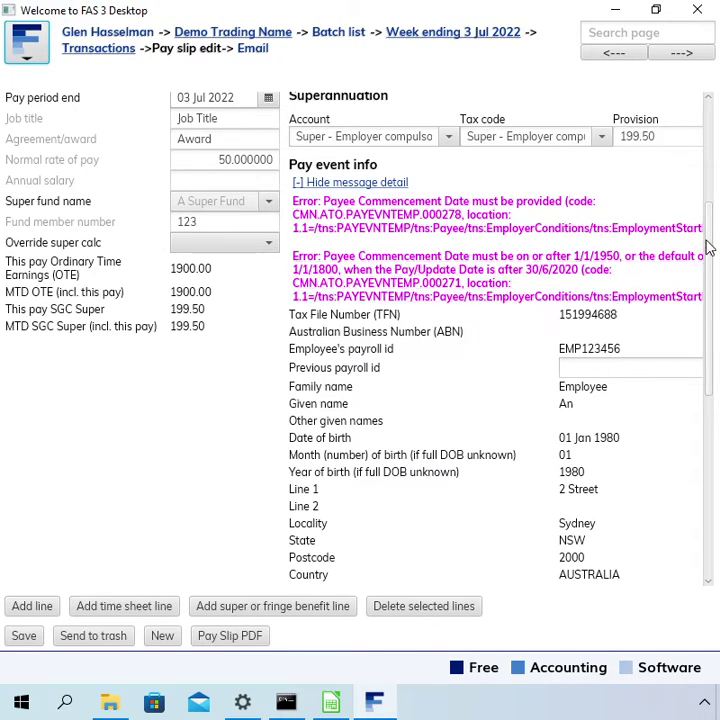
Compare the pay slip's commencement date errors with its employment start date field in the pay event info
left_click_drag(707, 247, 694, 336)
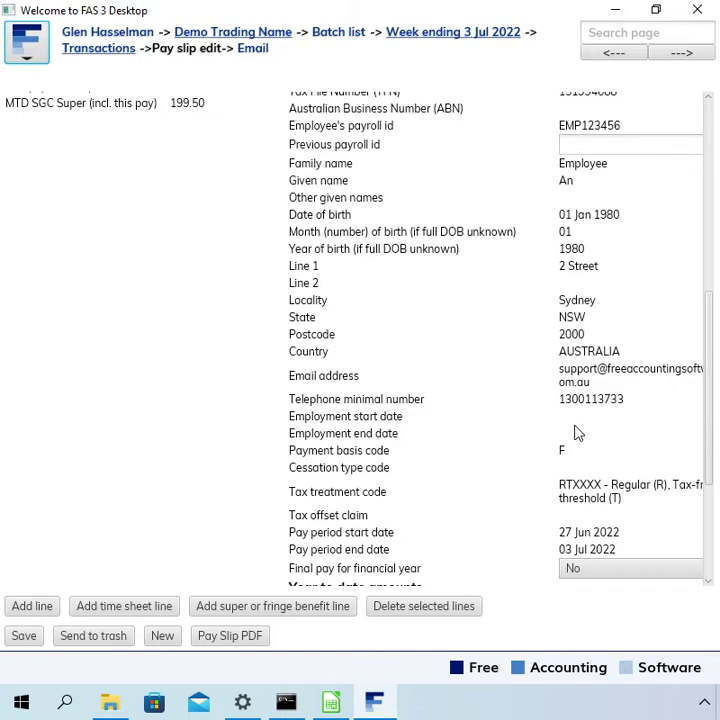
left_click_drag(712, 426, 712, 336)
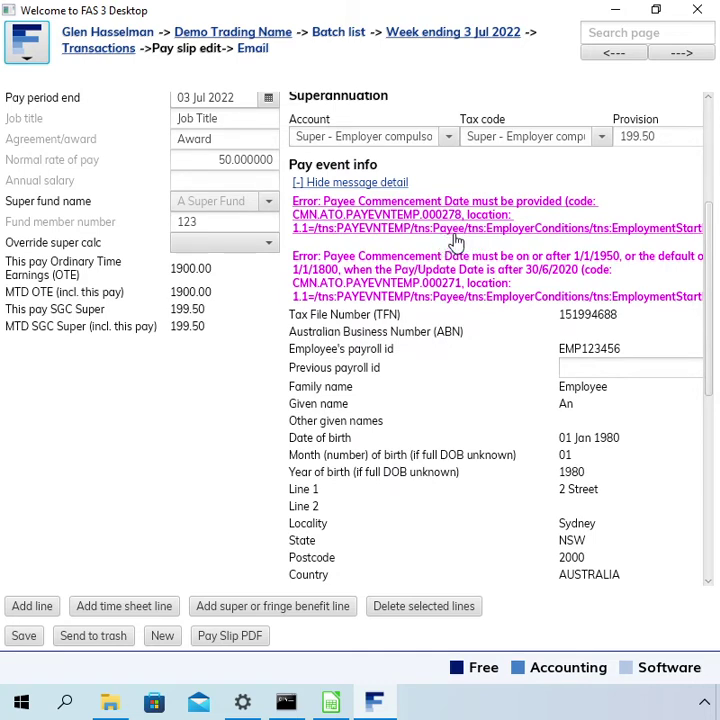
left_click_drag(707, 305, 650, 392)
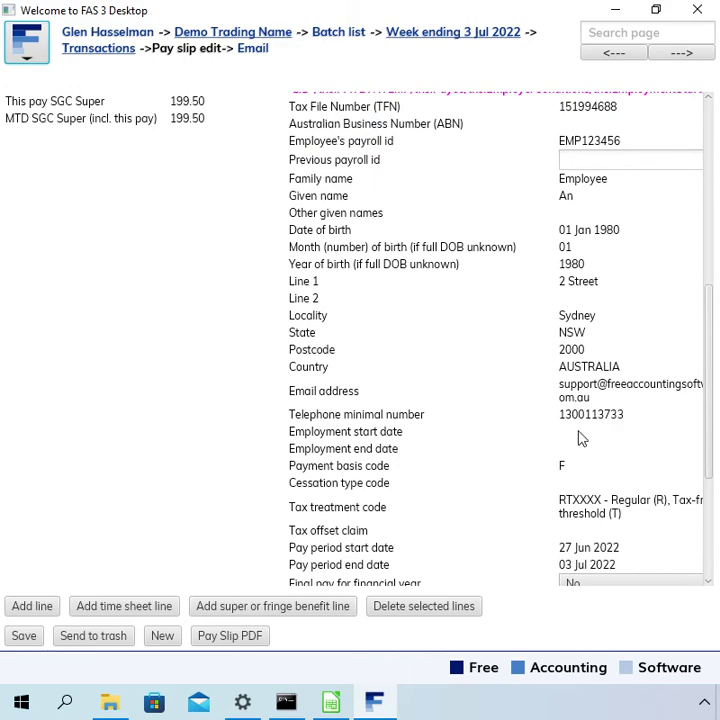
left_click_drag(710, 434, 712, 377)
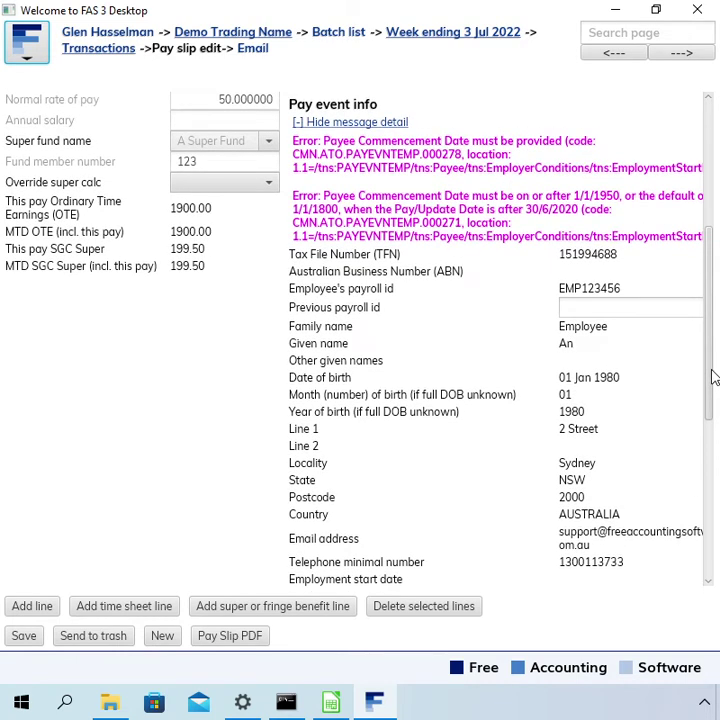
left_click_drag(713, 377, 713, 172)
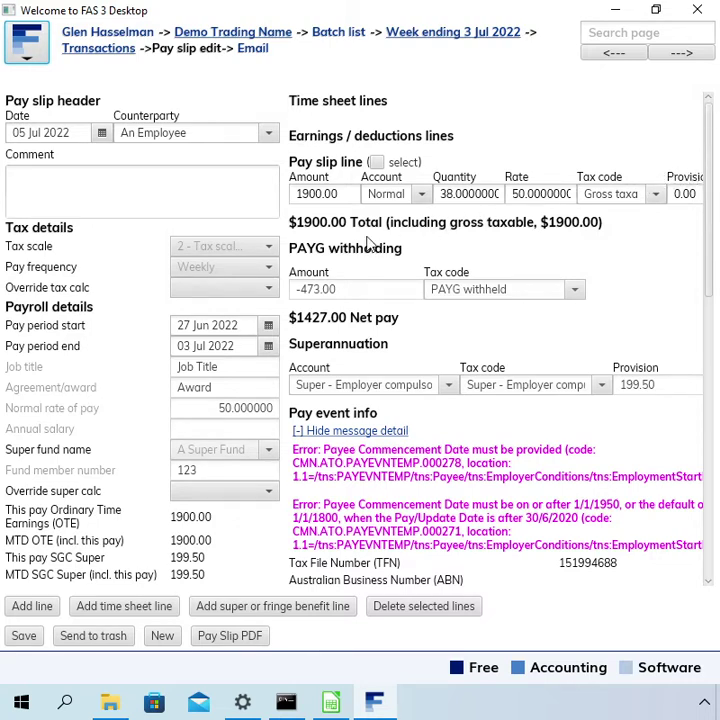
Edit the pay slip line amount to 1900.0 to refresh the pay event info, check the employment start date and save the pay slip
left_click(336, 194)
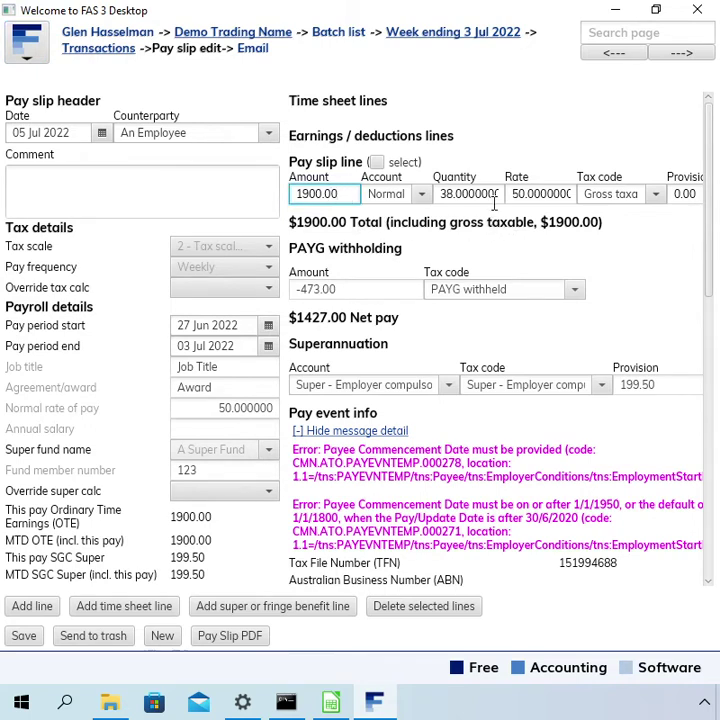
key("BackSpace")
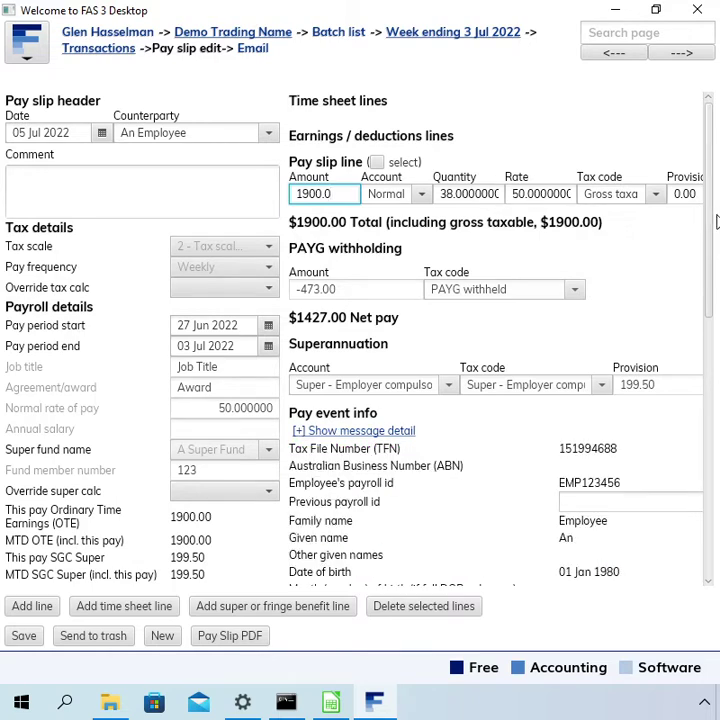
left_click_drag(711, 221, 715, 388)
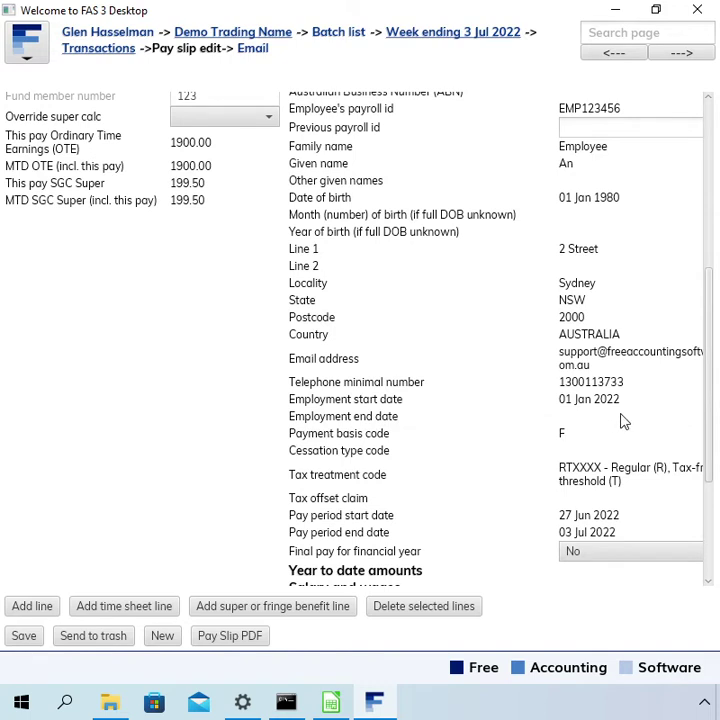
left_click(24, 636)
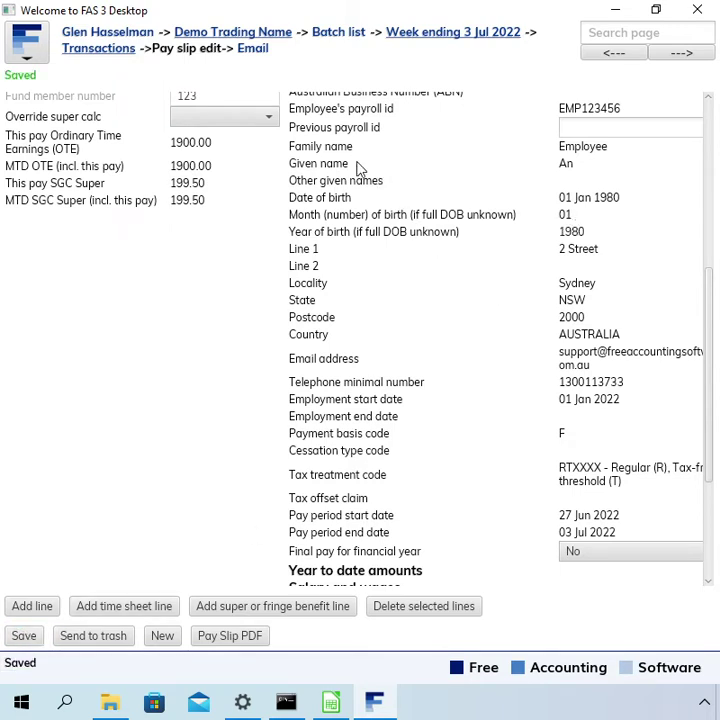
Open the batch's STP lodgement, check the batch status and collapse the batch overall event messages
left_click(108, 50)
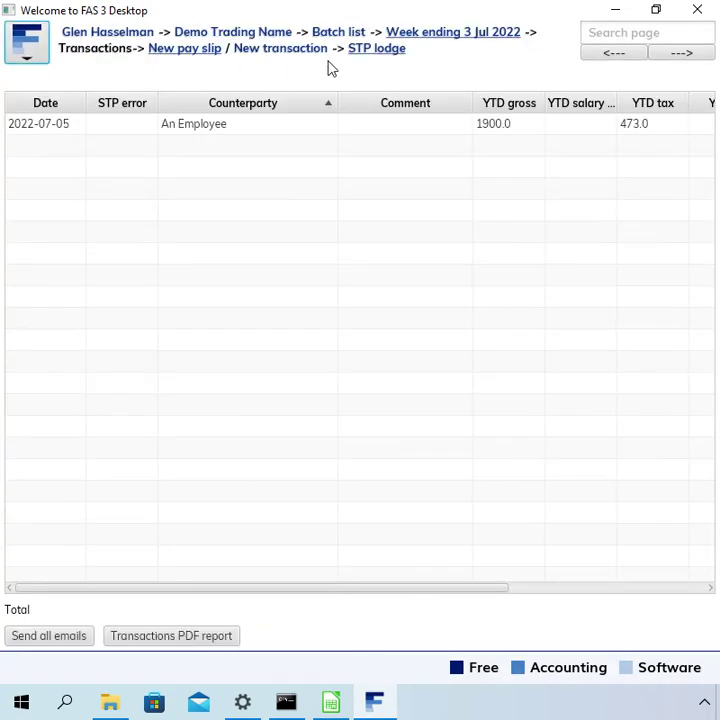
left_click(385, 50)
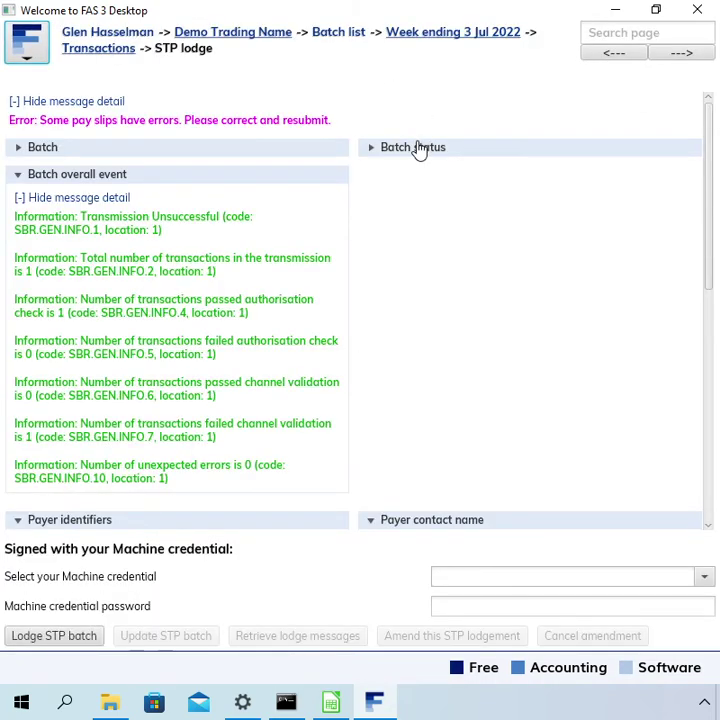
left_click(420, 148)
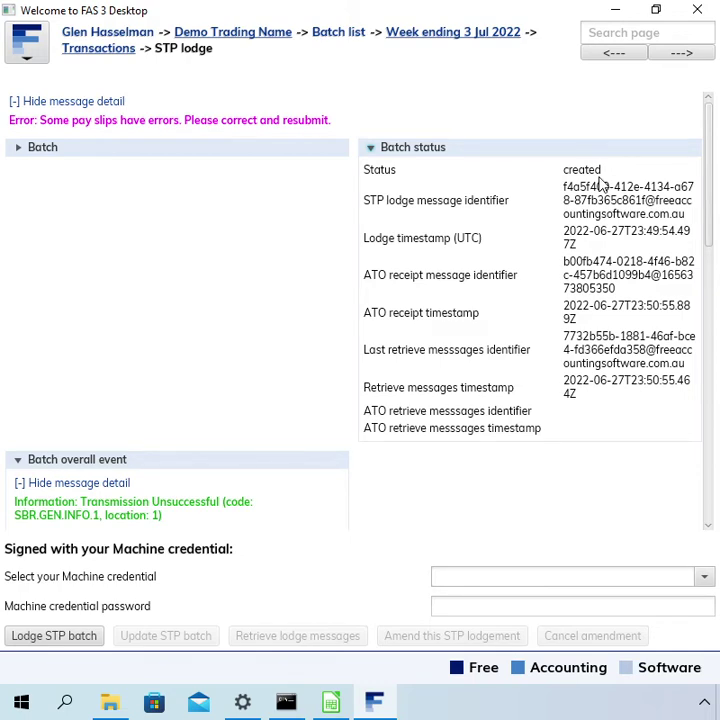
left_click(433, 155)
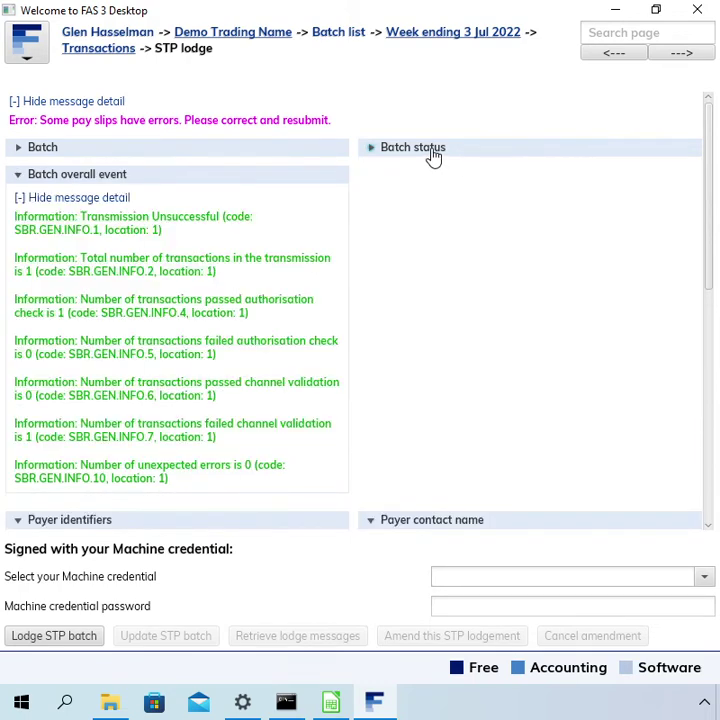
left_click(302, 178)
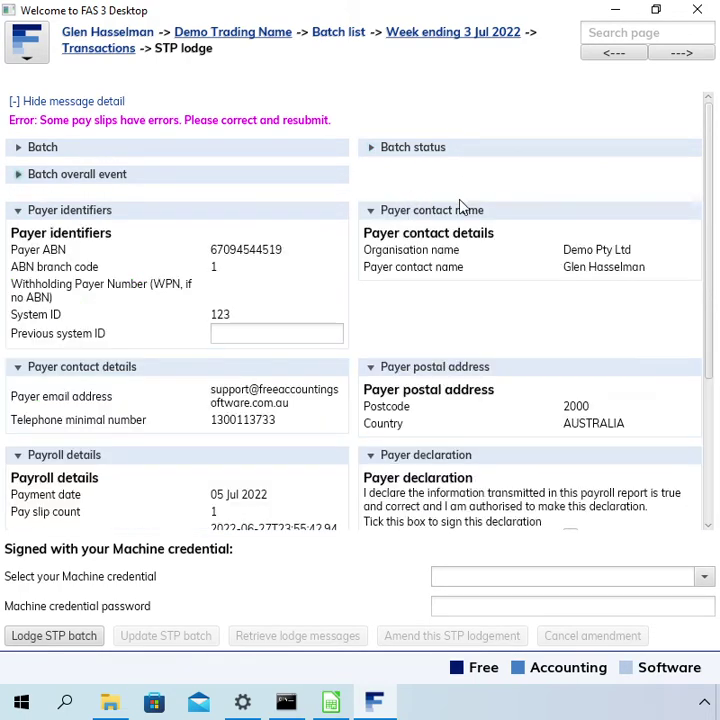
Sign the payer declaration and lodge the STP batch with the machine credential and the machine credential password
left_click_drag(708, 315, 688, 511)
left_click(570, 314)
left_click(545, 576)
type("Y")
key("Return")
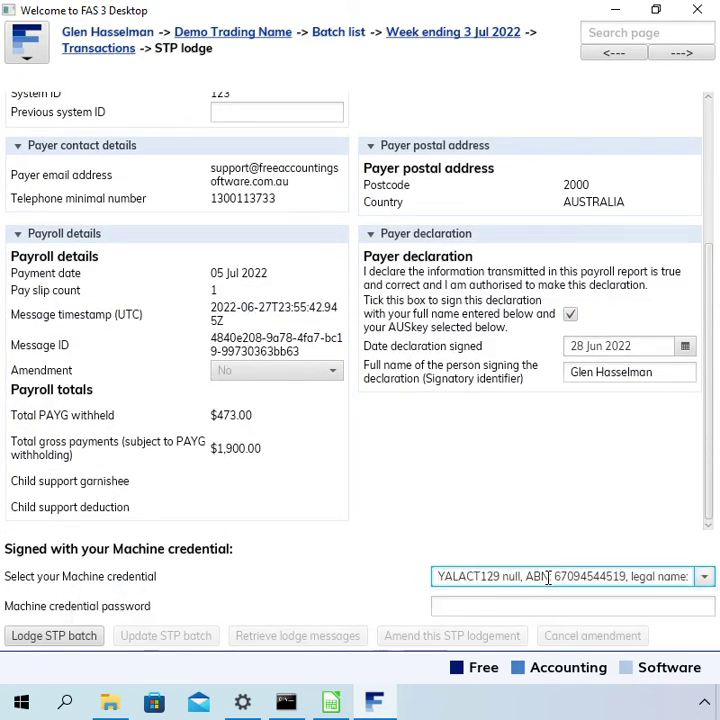
key("Tab")
type("**********")
key("Tab")
key("Return")
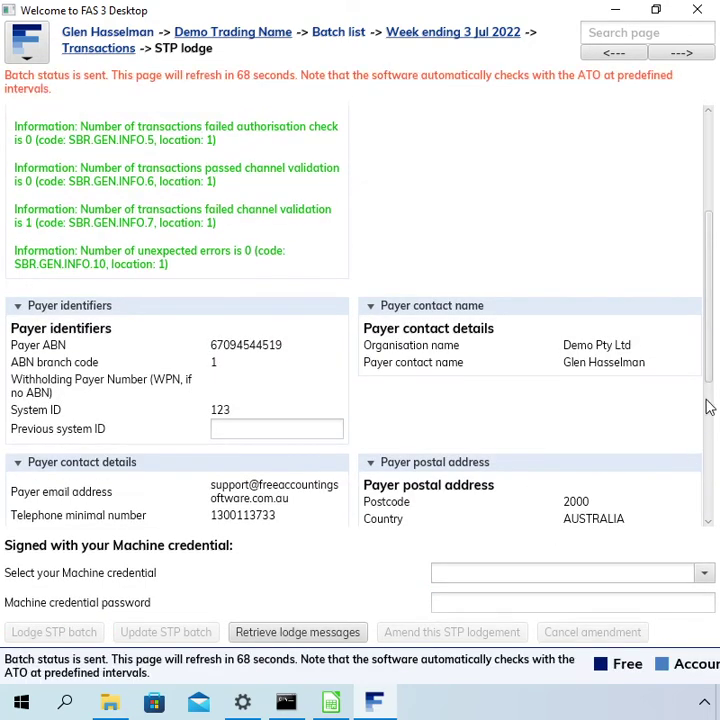
Examine the batch status, lodgement messages and payer details of the resubmitted STP batch
left_click_drag(712, 312, 694, 112)
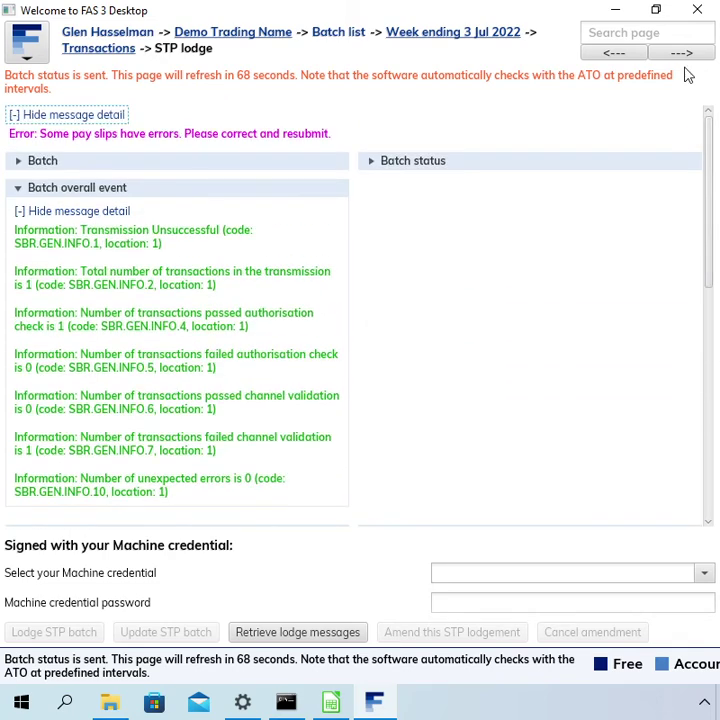
left_click(280, 200)
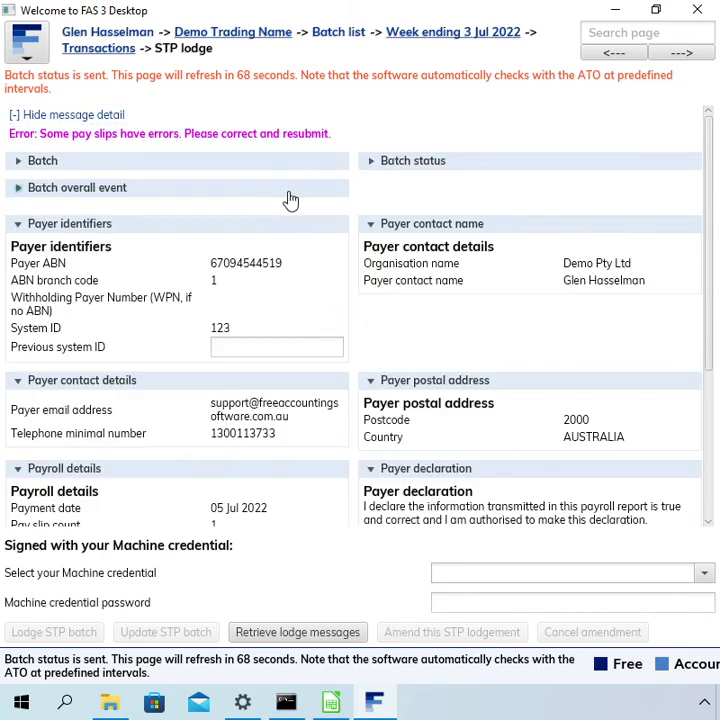
left_click(416, 172)
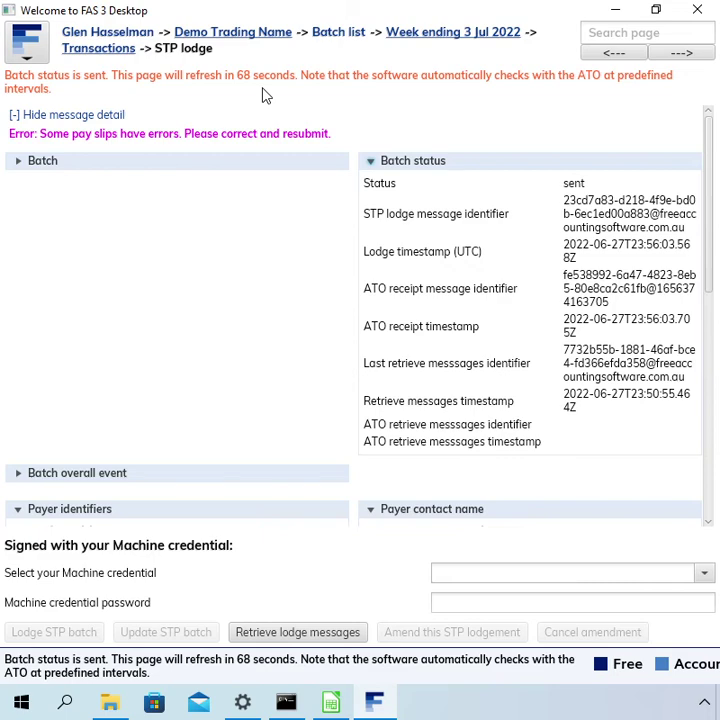
left_click(395, 165)
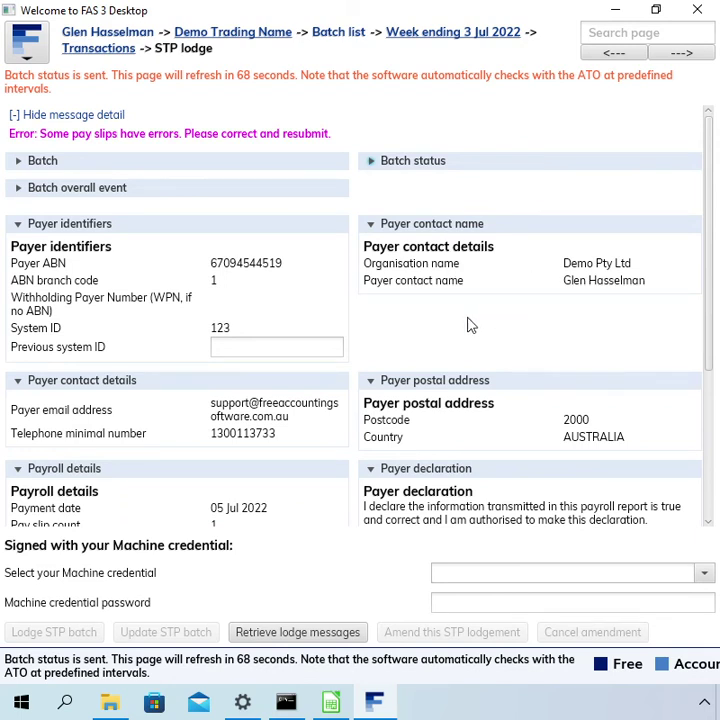
scroll(294, 431, "down", 1)
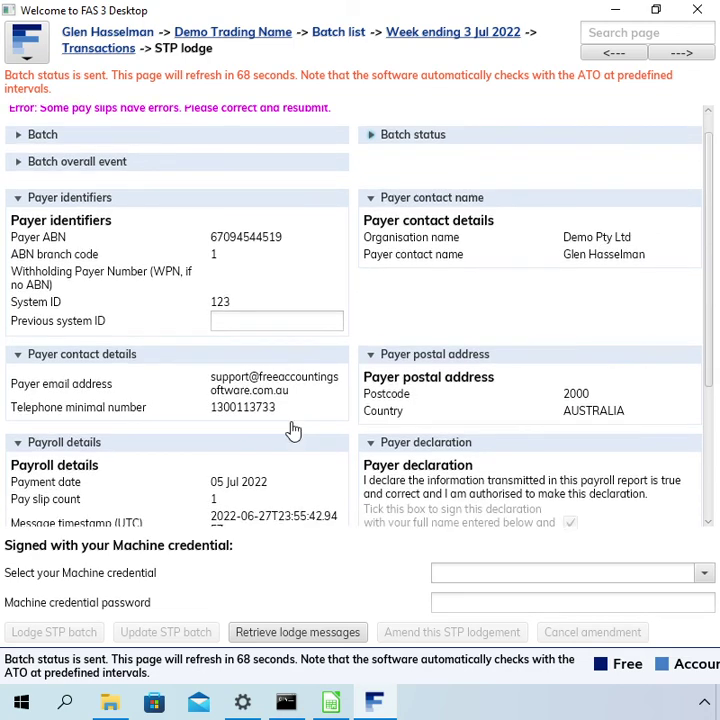
scroll(300, 423, "down", 1)
scroll(470, 366, "up", 2)
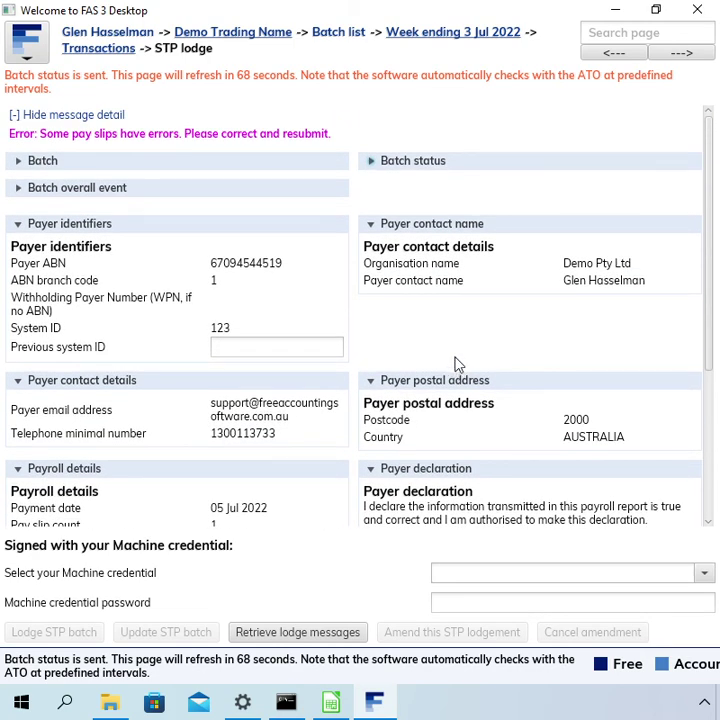